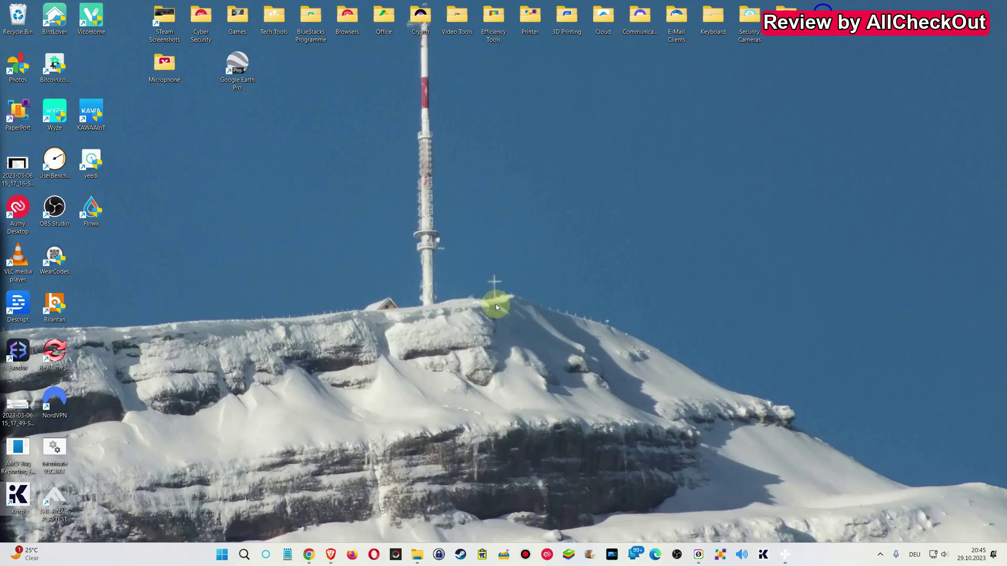
# Open Display settings from the desktop menu and keep resolution at 2560 × 1440 (Recommended)
pyautogui.rightClick(486, 309)
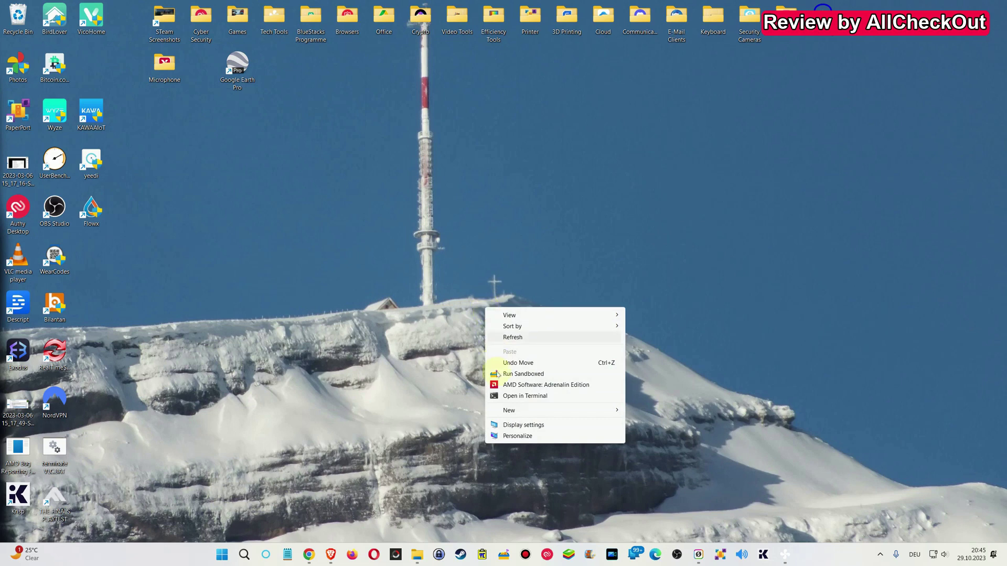
pyautogui.rightClick(441, 279)
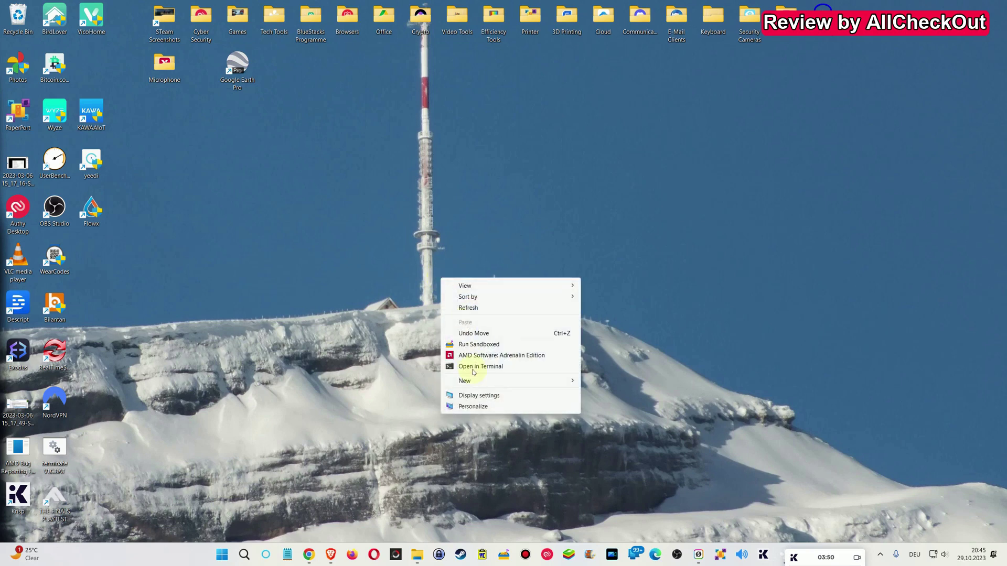
pyautogui.click(484, 400)
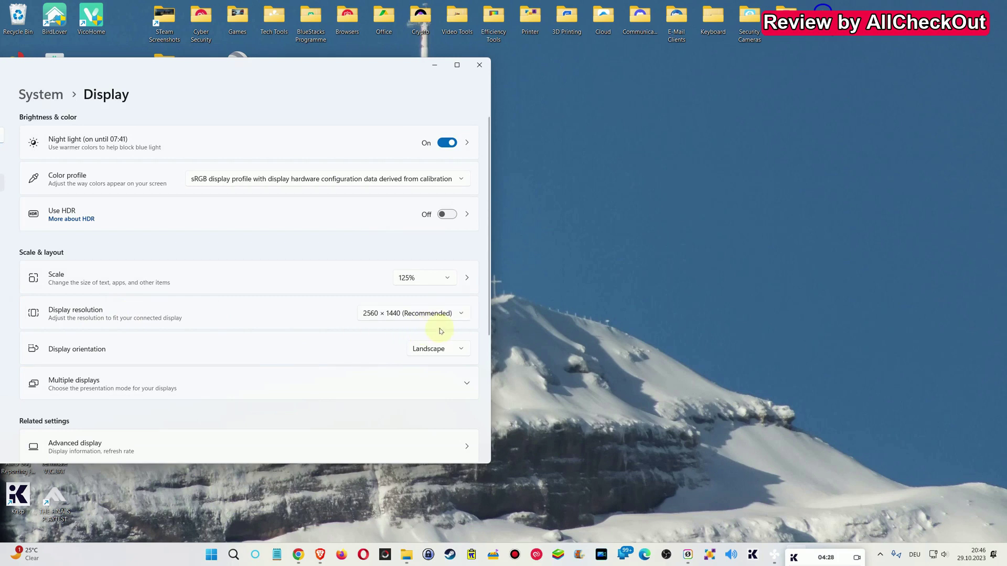
pyautogui.click(433, 316)
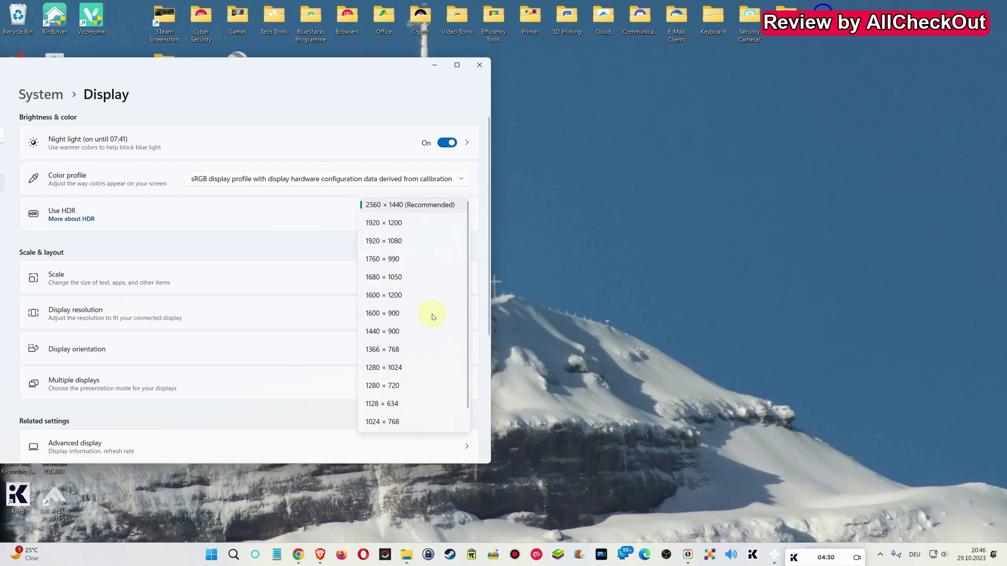
pyautogui.click(433, 209)
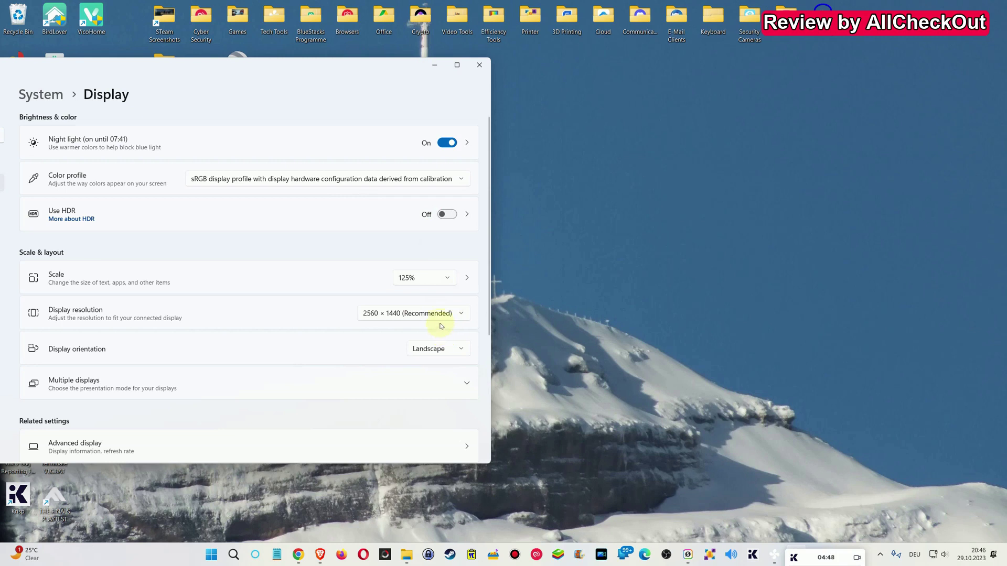
pyautogui.click(415, 313)
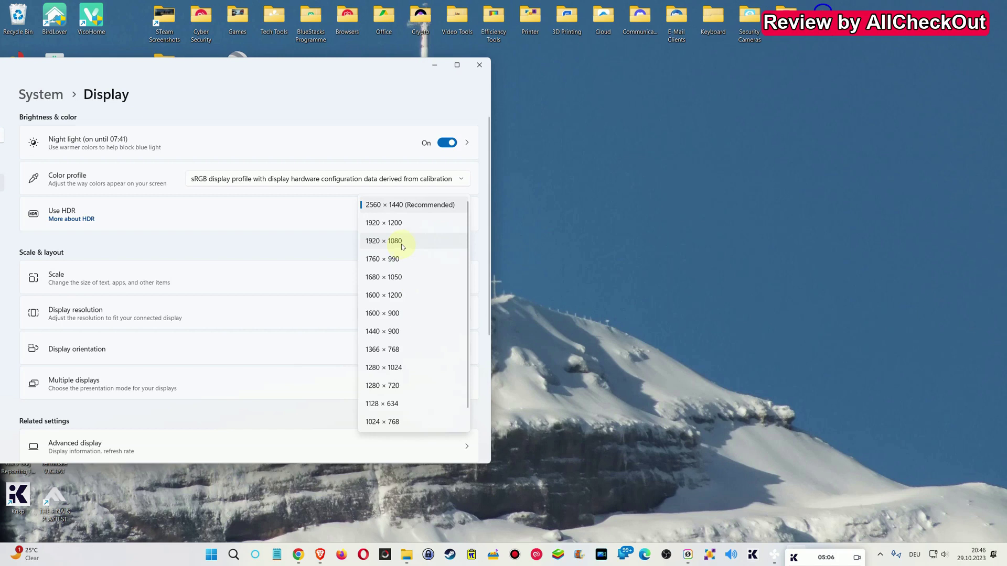
pyautogui.click(404, 118)
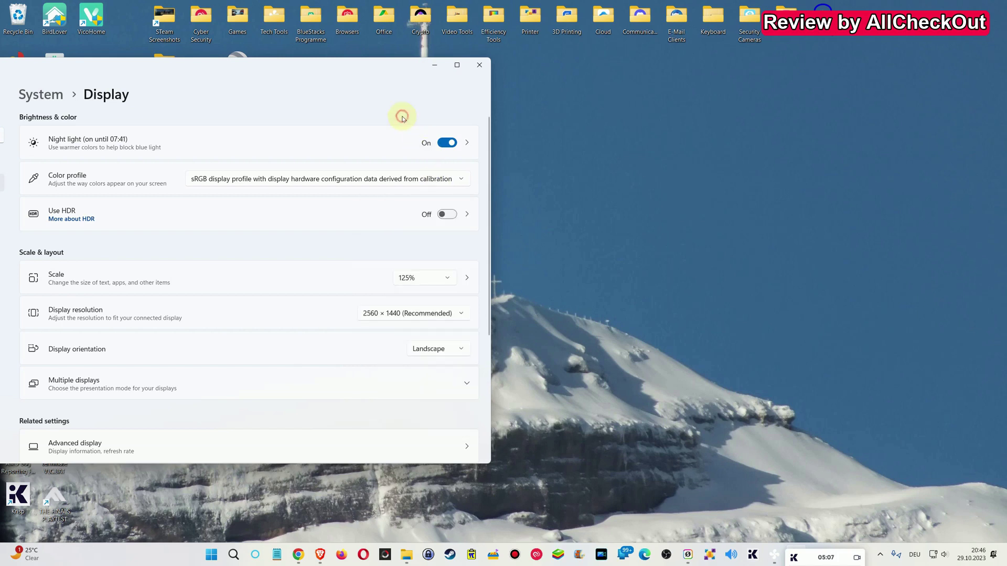
pyautogui.click(422, 283)
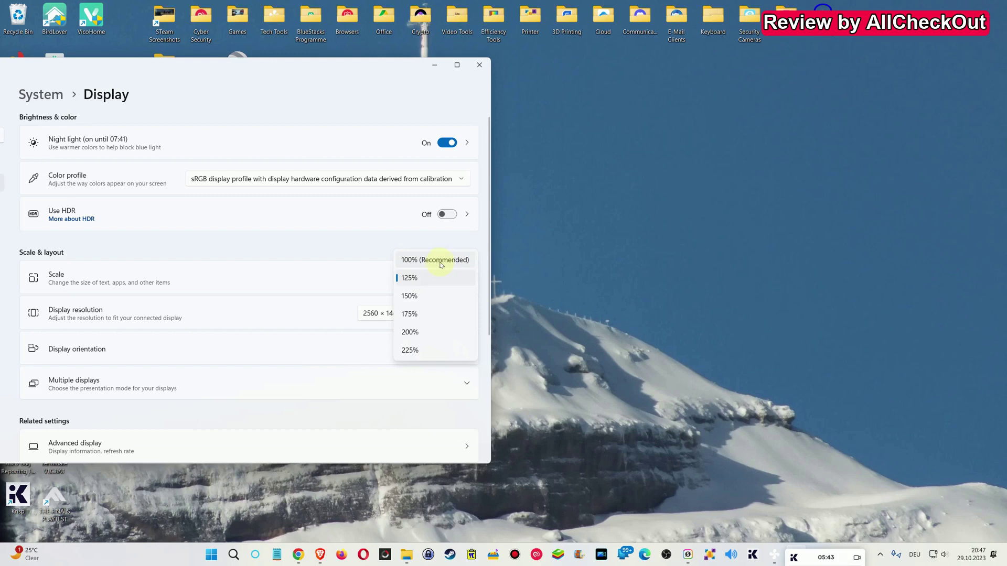
pyautogui.click(411, 278)
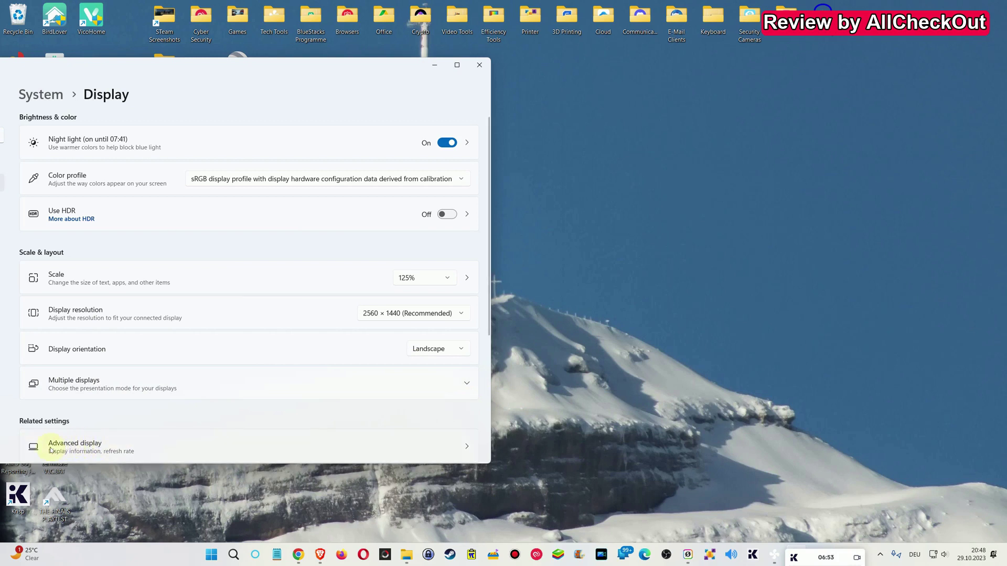
# Open Advanced display for the GA01 monitor and leave the refresh rate at 170 Hz
pyautogui.click(72, 447)
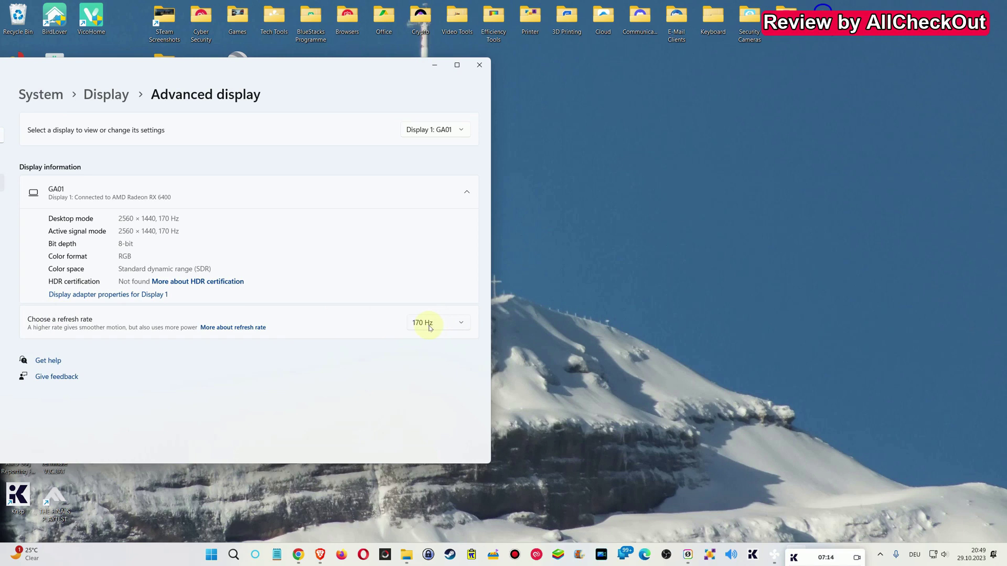
pyautogui.click(429, 328)
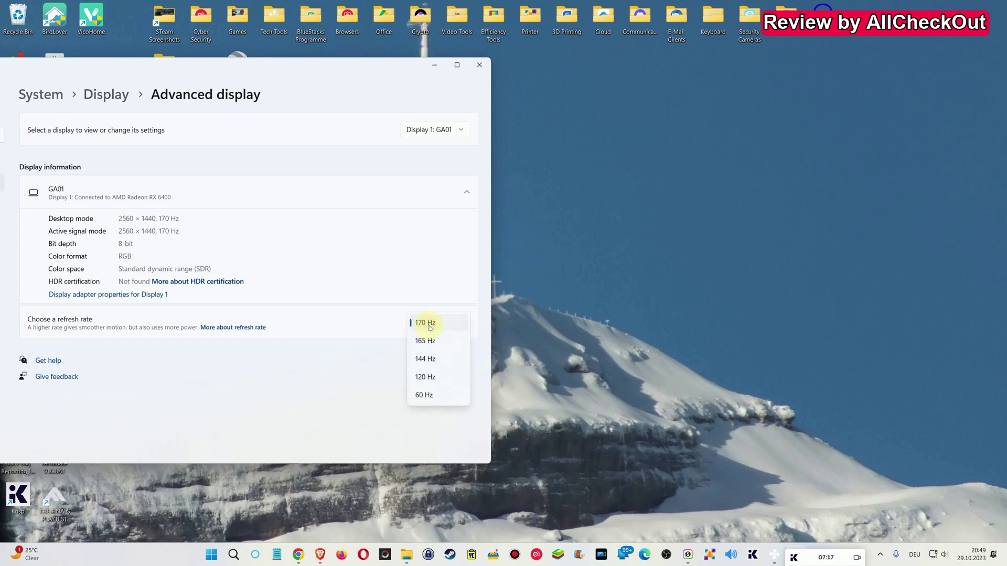
pyautogui.click(430, 328)
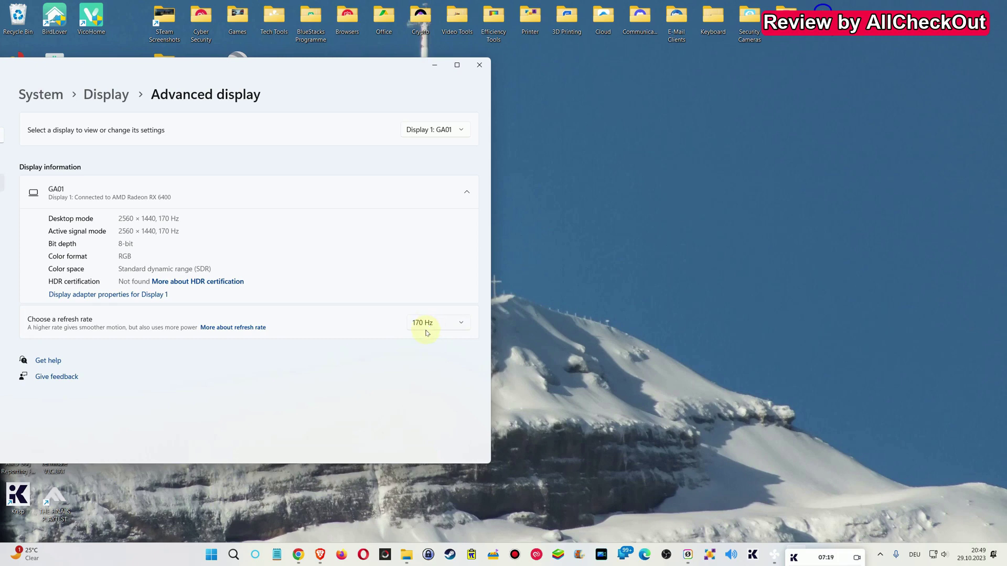
# Close the Settings window to return to the desktop
pyautogui.click(479, 66)
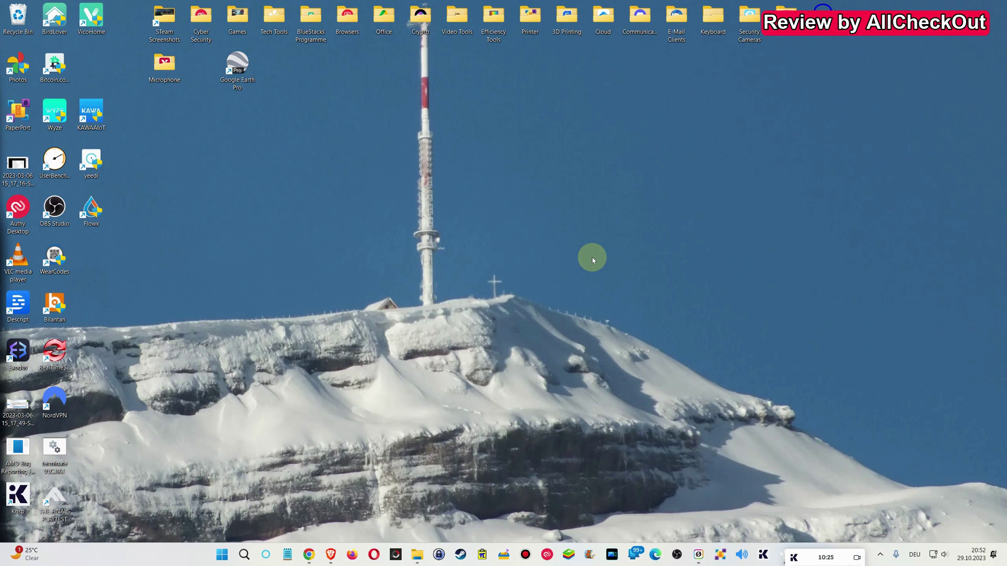
# Search for 'calibrate' and launch the Calibrate display color tool
pyautogui.press('super')
pyautogui.write('calibrate')
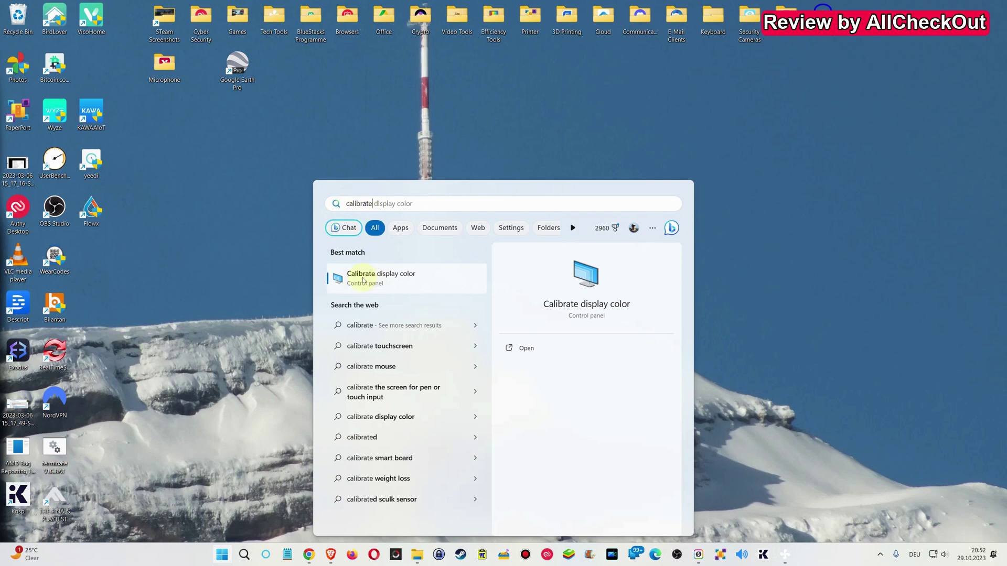
pyautogui.click(396, 274)
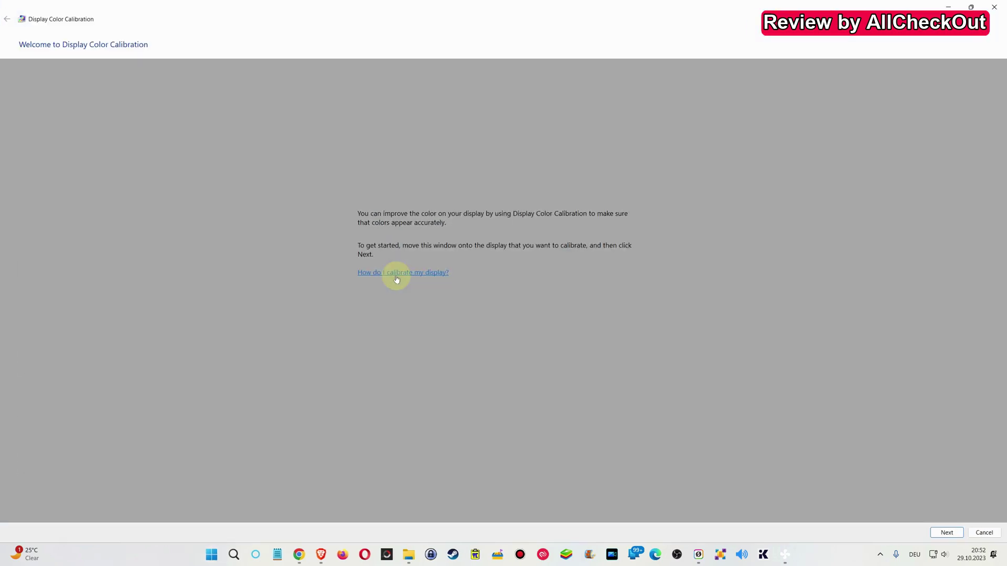
# Go past the intro pages and set gamma to a mid level
pyautogui.click(950, 534)
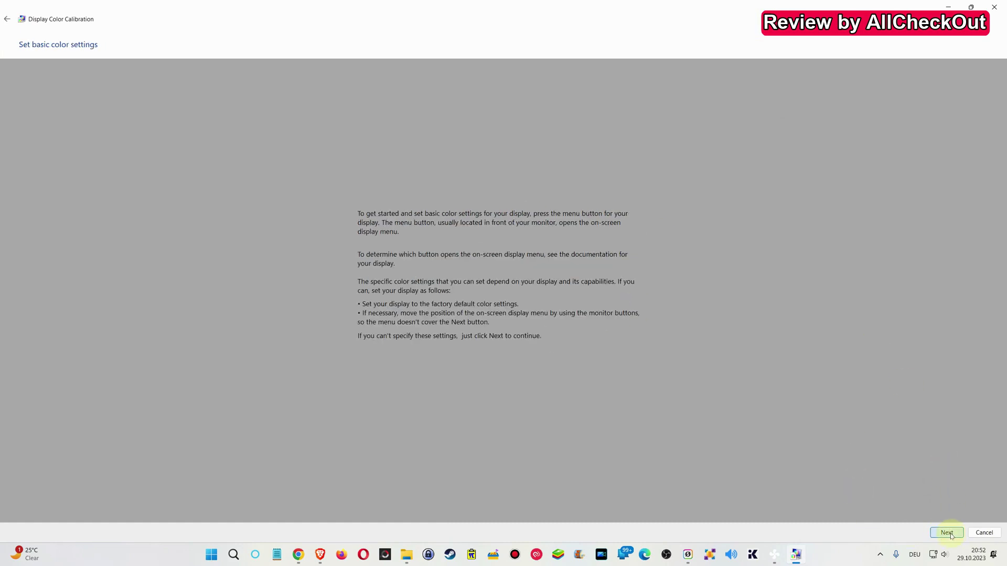
pyautogui.click(950, 534)
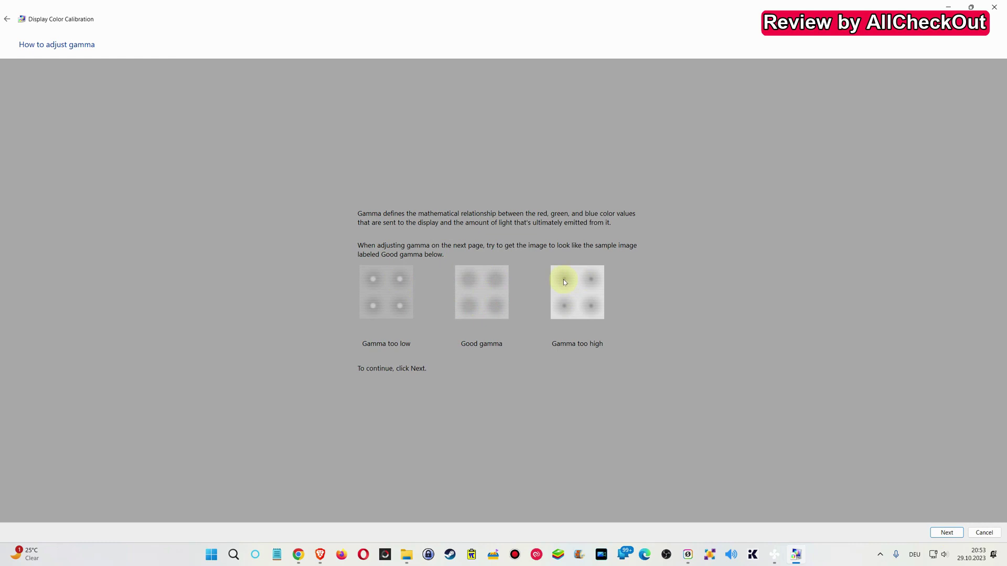
pyautogui.click(947, 533)
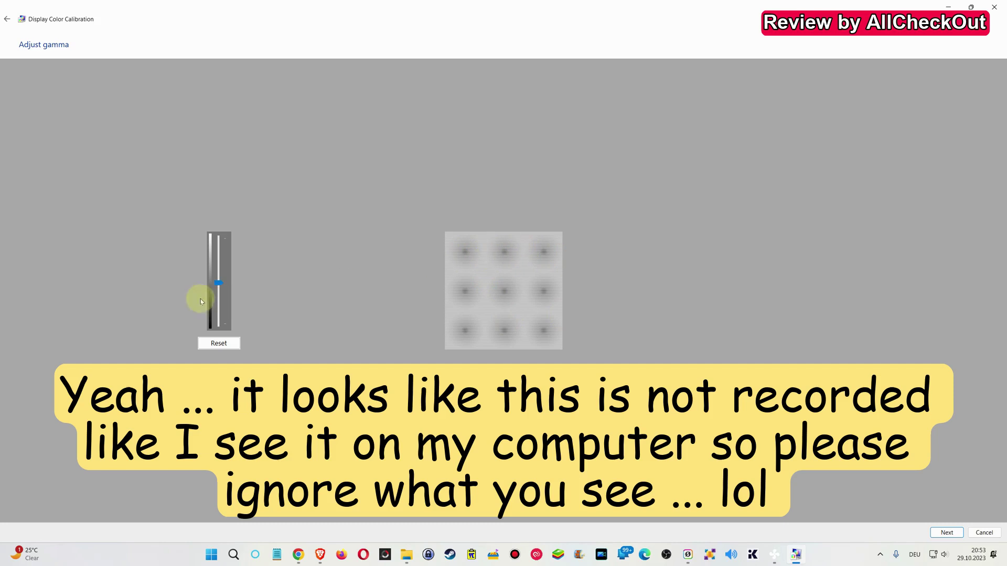
pyautogui.moveTo(218, 284)
pyautogui.mouseDown()
pyautogui.moveTo(217, 325)
pyautogui.moveTo(219, 239)
pyautogui.moveTo(218, 274)
pyautogui.mouseUp()
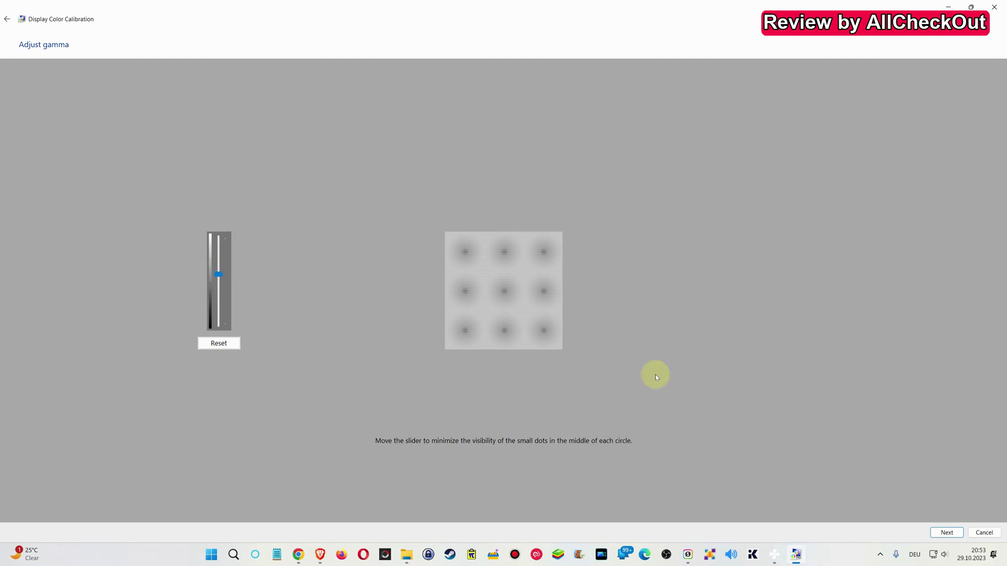
pyautogui.click(947, 532)
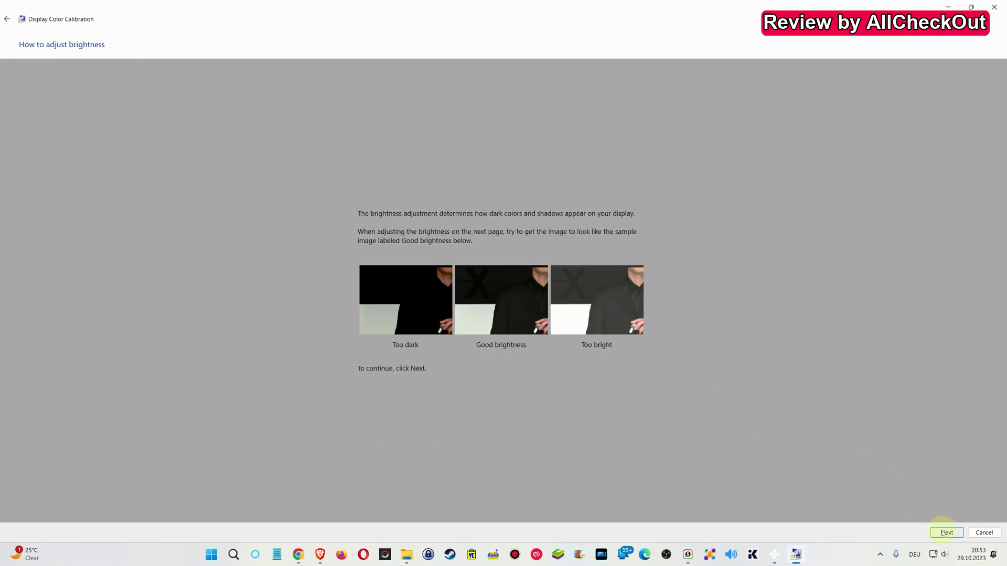
# Pass the brightness, contrast and colour balance pages to complete the new calibration
pyautogui.click(942, 533)
pyautogui.click(944, 533)
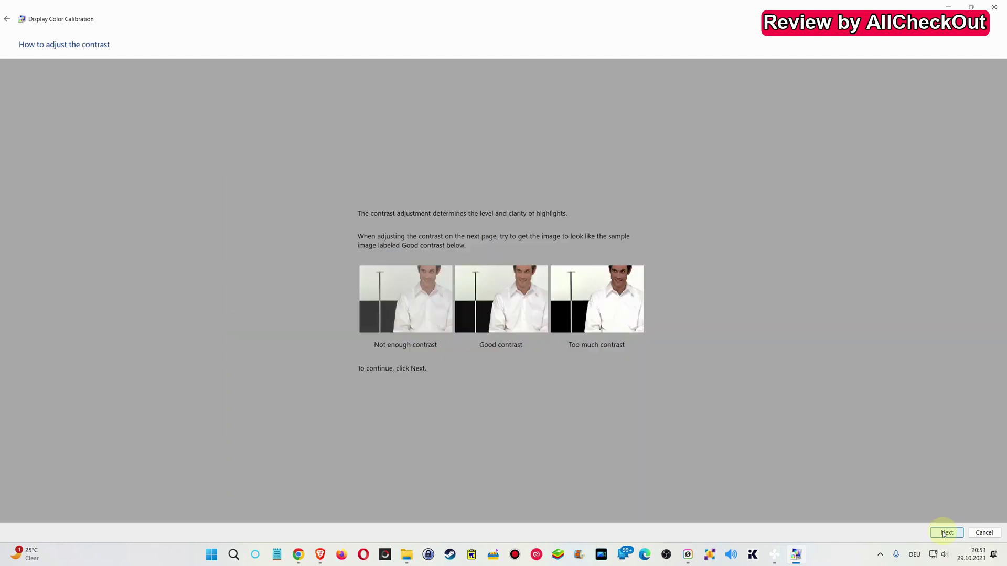
pyautogui.click(944, 533)
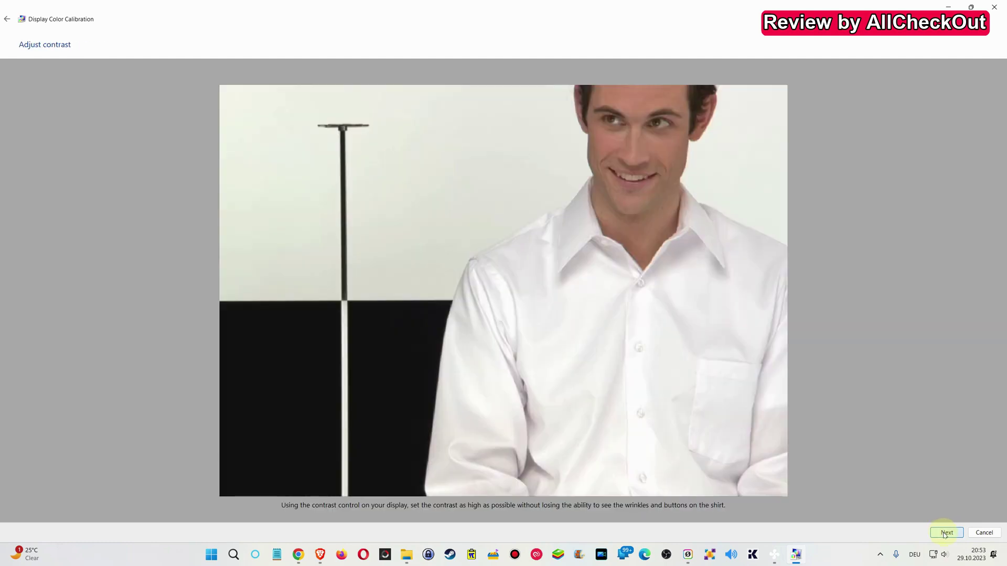
pyautogui.click(945, 535)
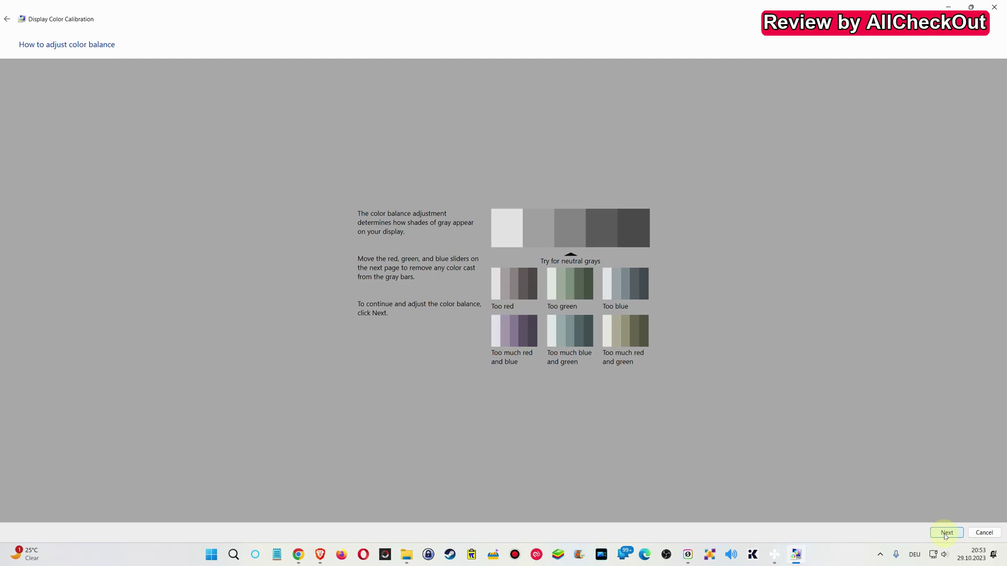
pyautogui.click(946, 534)
pyautogui.click(946, 533)
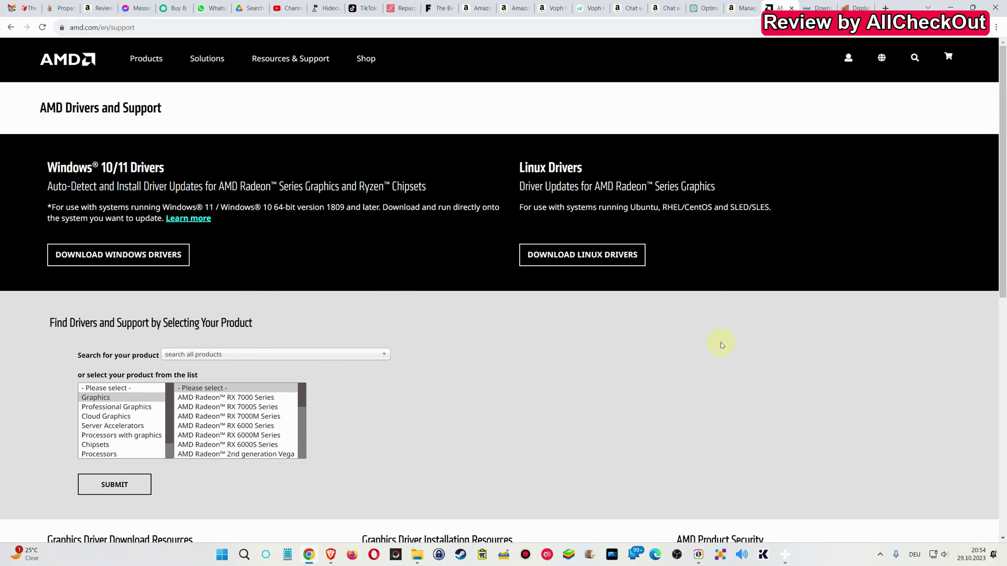
# Browse the AMD driver finder categories, ending on Chipsets to list AM5 and AM4 sockets
pyautogui.moveTo(1002, 213); pyautogui.dragTo(1003, 376)
pyautogui.scroll(12, 590, 365)
pyautogui.click(170, 446)
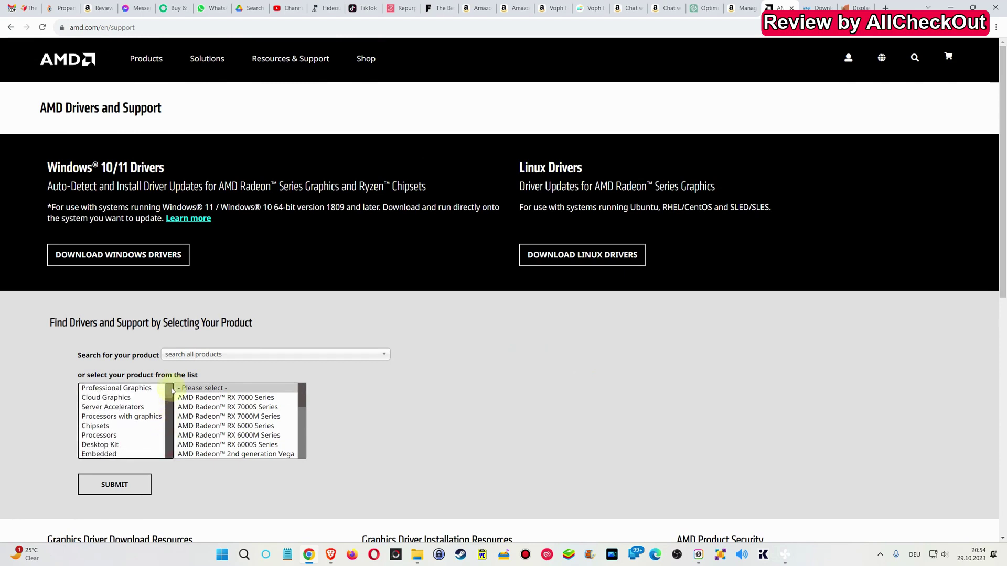
pyautogui.click(169, 391)
pyautogui.scroll(-1, 160, 394)
pyautogui.click(127, 388)
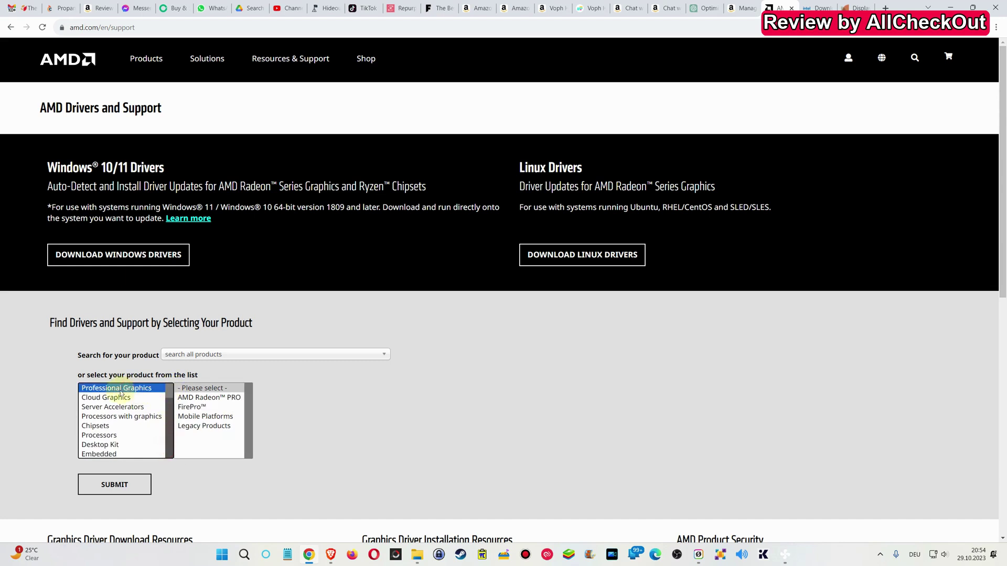
pyautogui.click(118, 397)
pyautogui.click(116, 407)
pyautogui.click(115, 416)
pyautogui.click(116, 426)
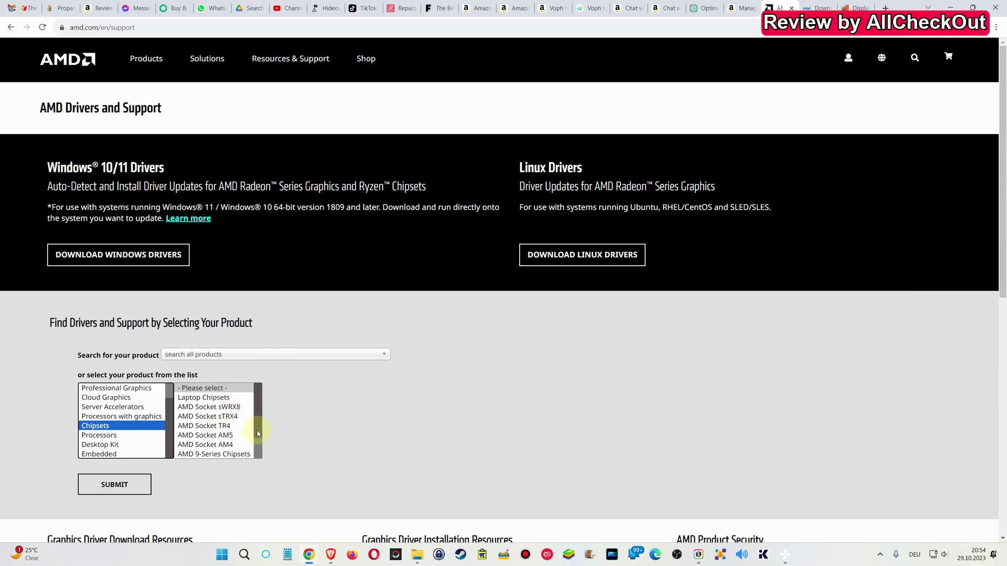
# Switch to the Intel Download Center tab in Chrome
pyautogui.click(818, 7)
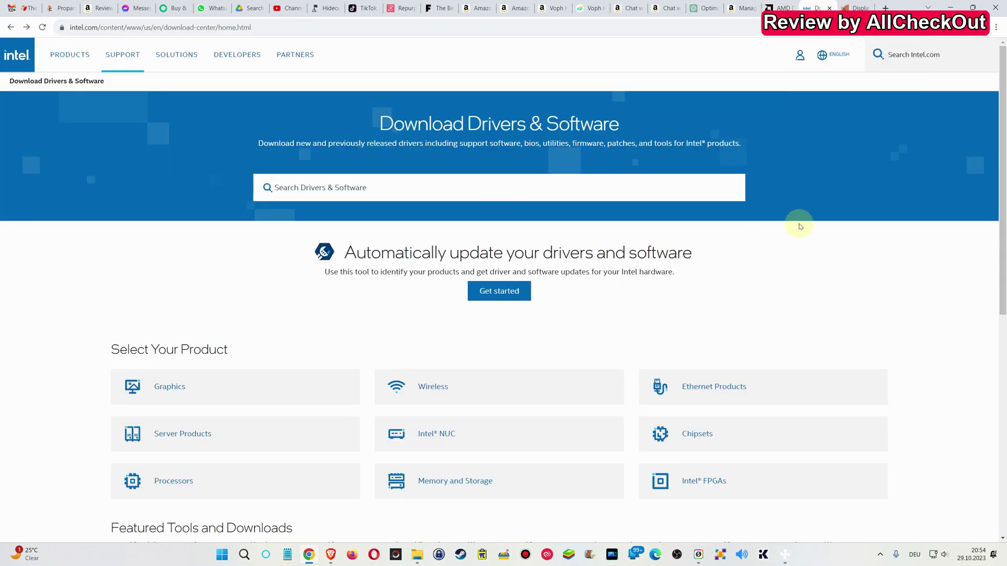